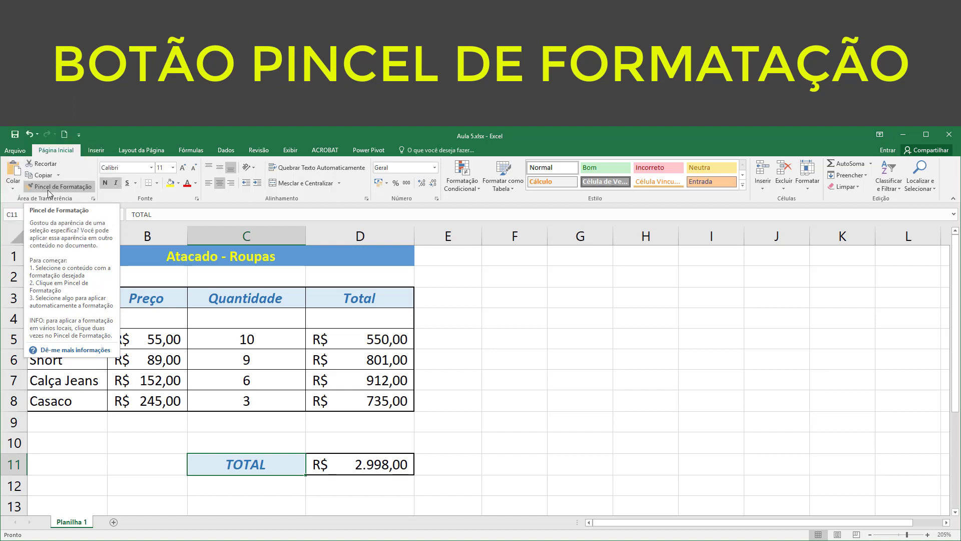
pyautogui.click(47, 187)
pyautogui.click(450, 300)
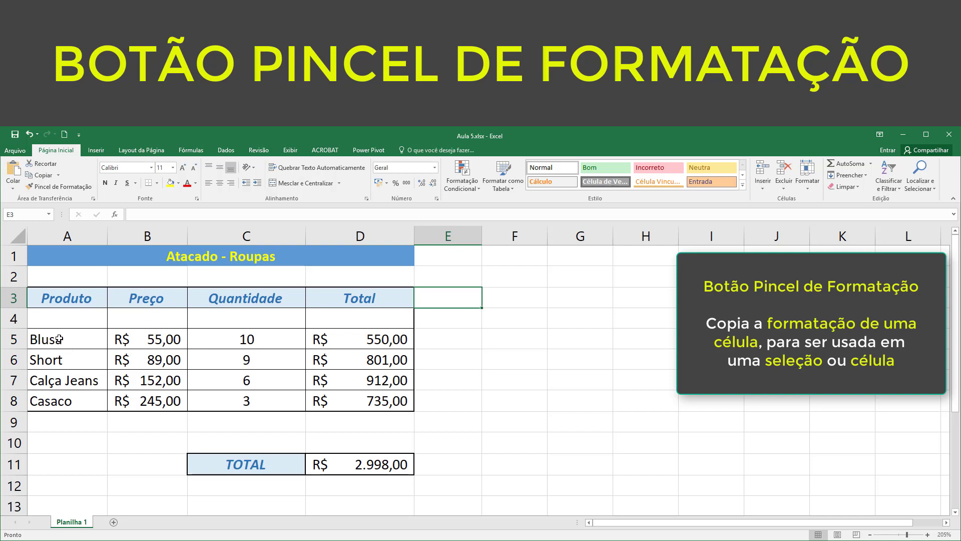
pyautogui.moveTo(59, 340); pyautogui.dragTo(58, 400)
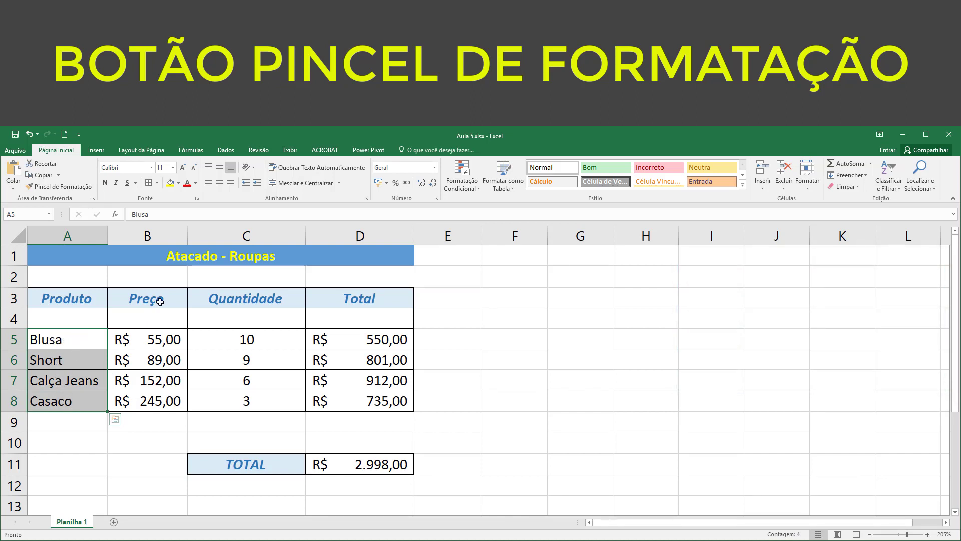
pyautogui.click(190, 256)
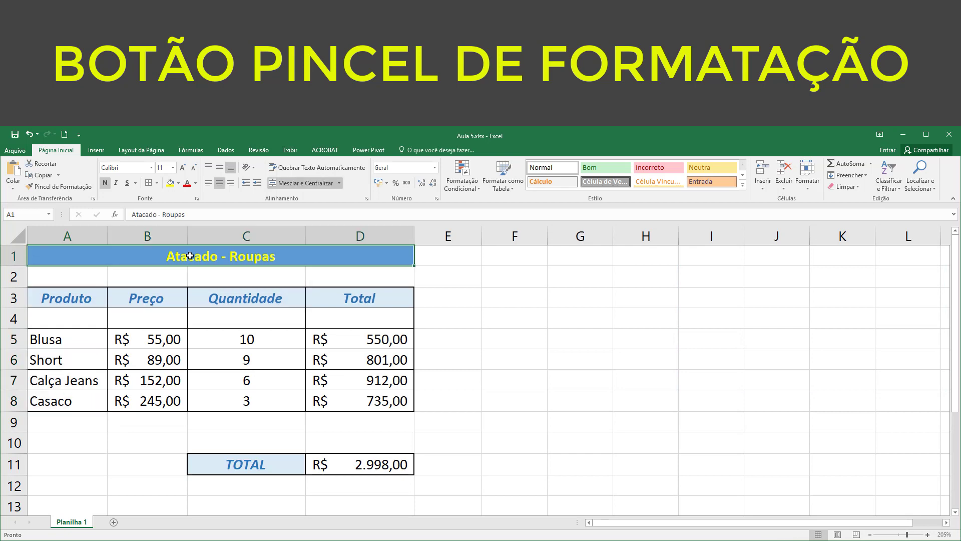
pyautogui.click(55, 297)
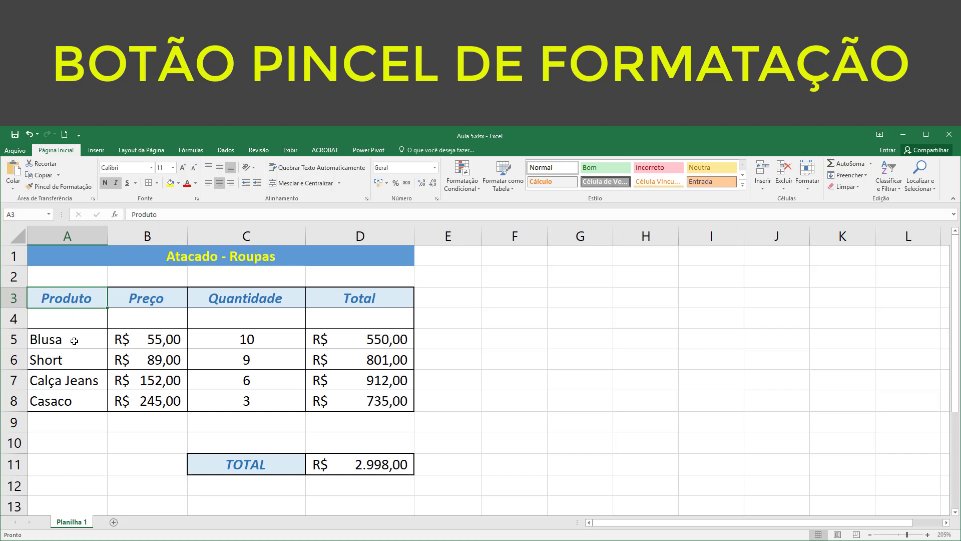
pyautogui.moveTo(74, 341); pyautogui.dragTo(79, 398)
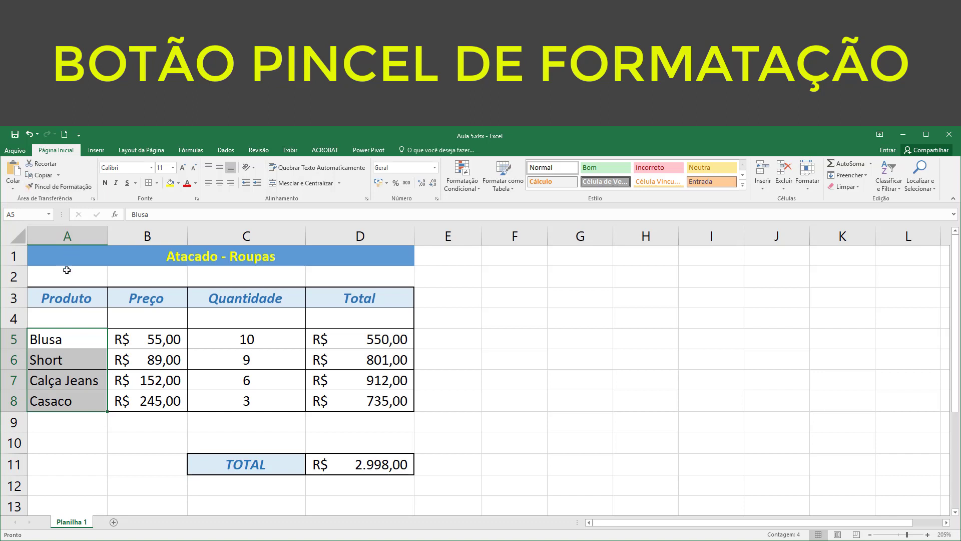
# Copy the formatting of the Produto header cell A3 to the product names in A5:A8 with the Format Painter.
pyautogui.click(73, 295)
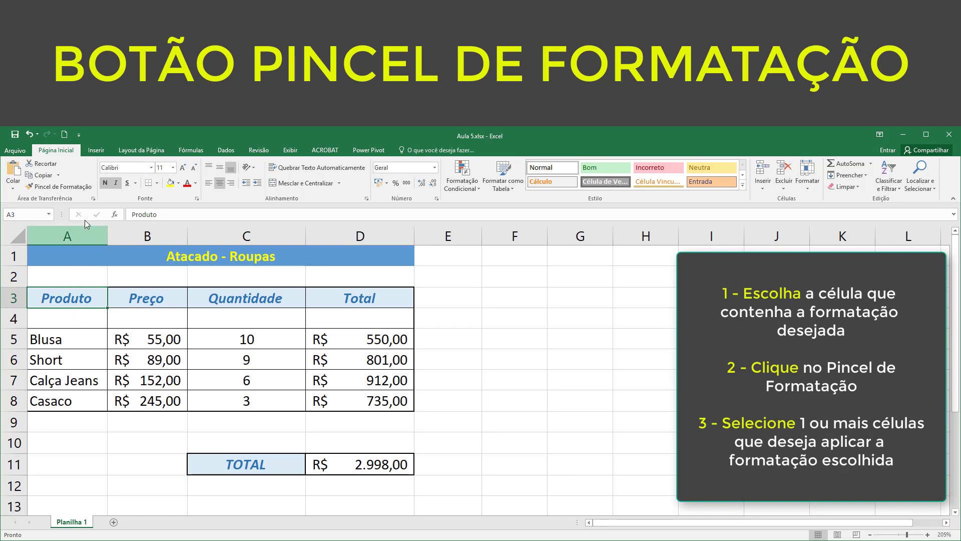
pyautogui.click(63, 187)
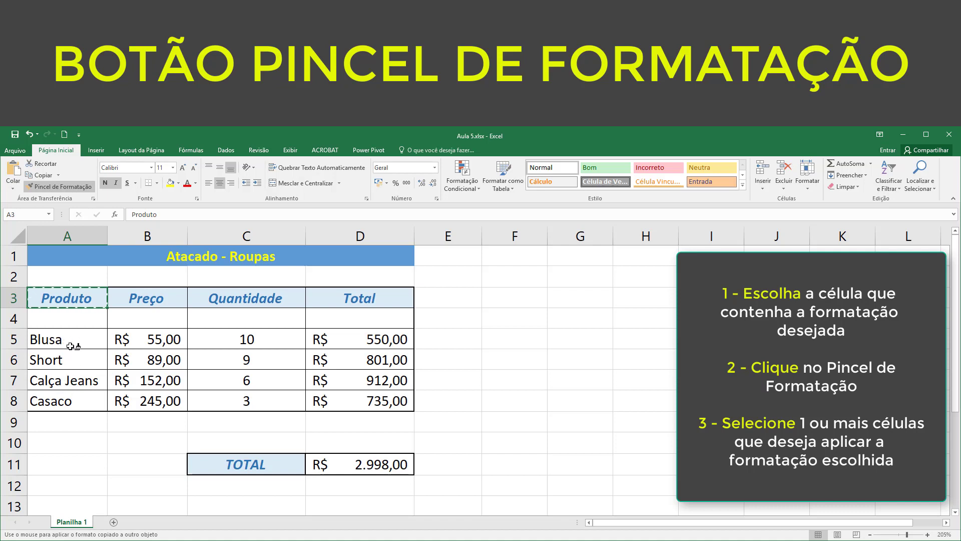
pyautogui.moveTo(73, 336); pyautogui.dragTo(70, 403)
pyautogui.click(79, 473)
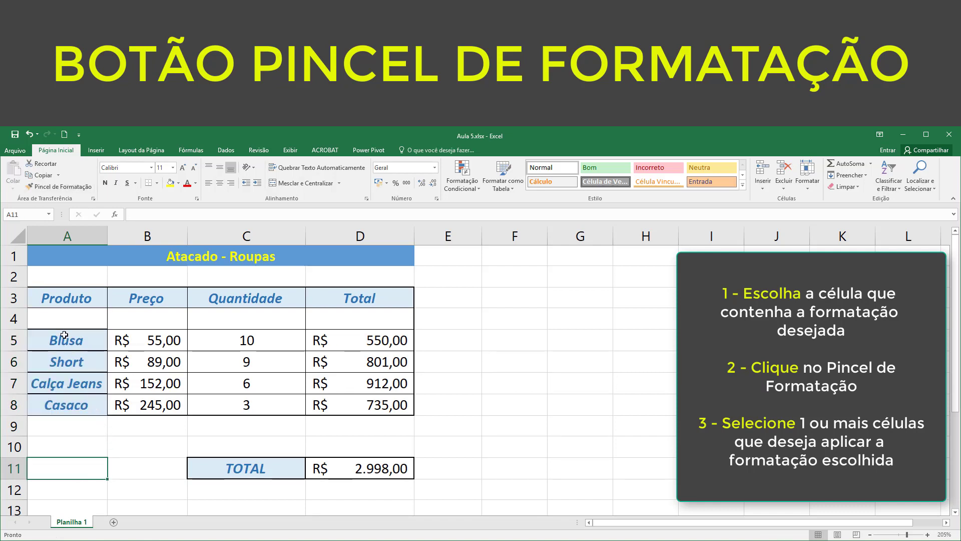
pyautogui.click(63, 295)
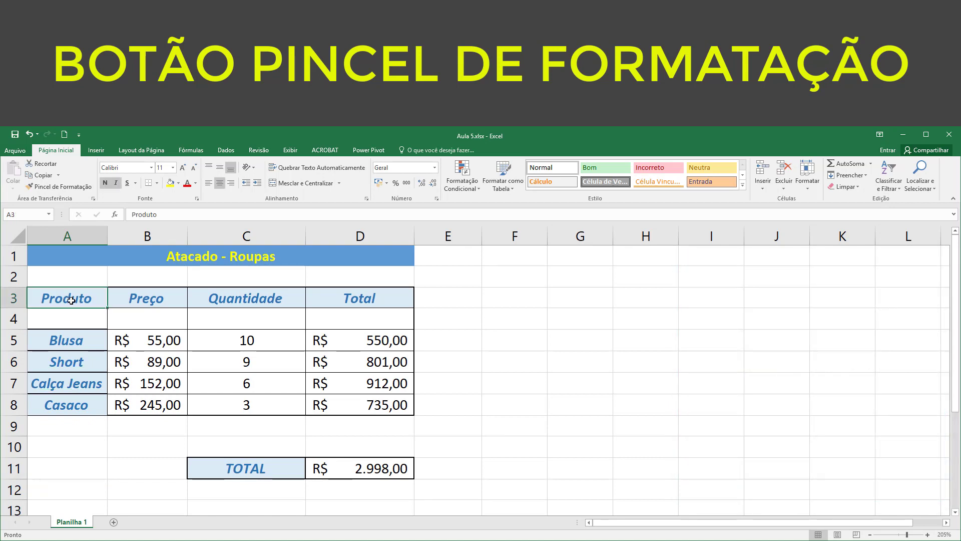
pyautogui.click(69, 367)
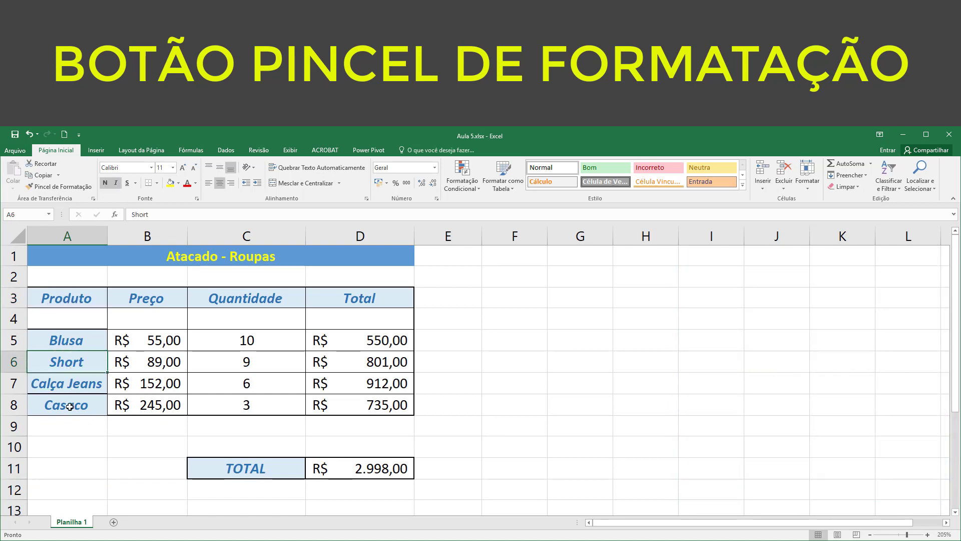
pyautogui.click(81, 448)
pyautogui.click(117, 440)
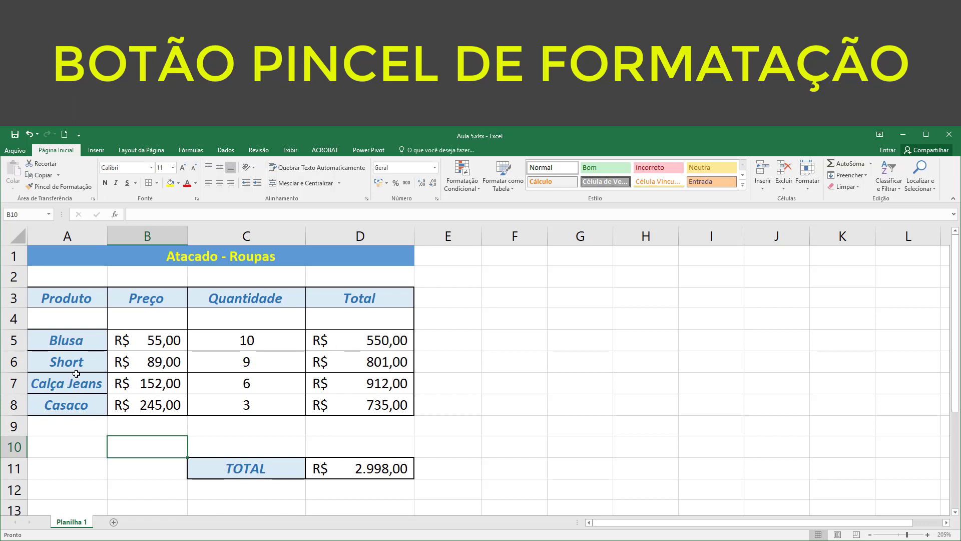
pyautogui.click(71, 293)
pyautogui.click(68, 316)
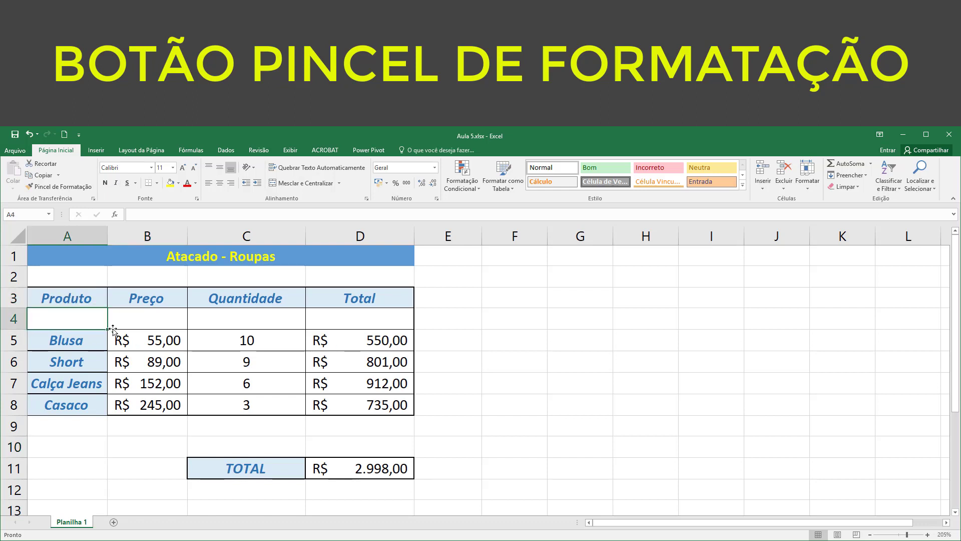
pyautogui.click(441, 317)
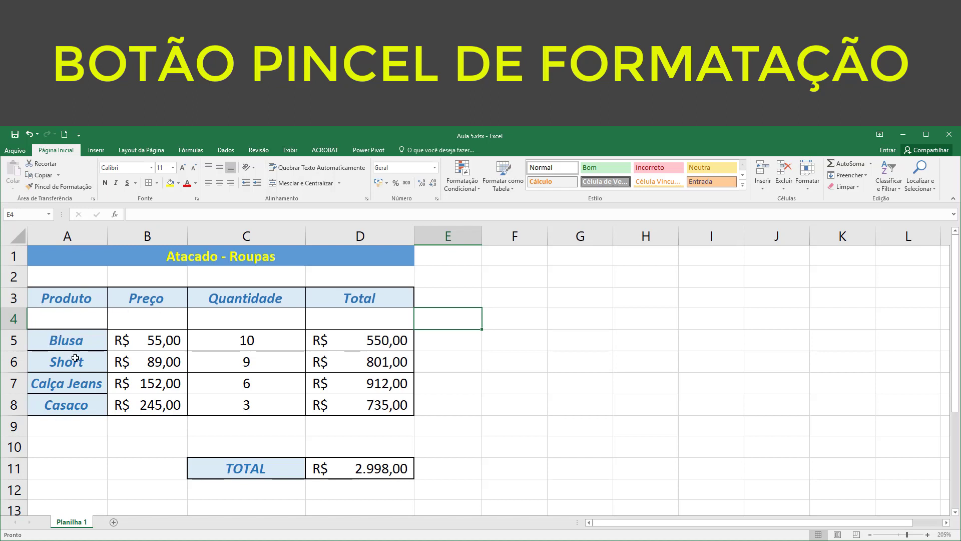
# Apply all borders (Todas as Bordas) to the product name cells A5:A8.
pyautogui.moveTo(72, 342); pyautogui.dragTo(75, 406)
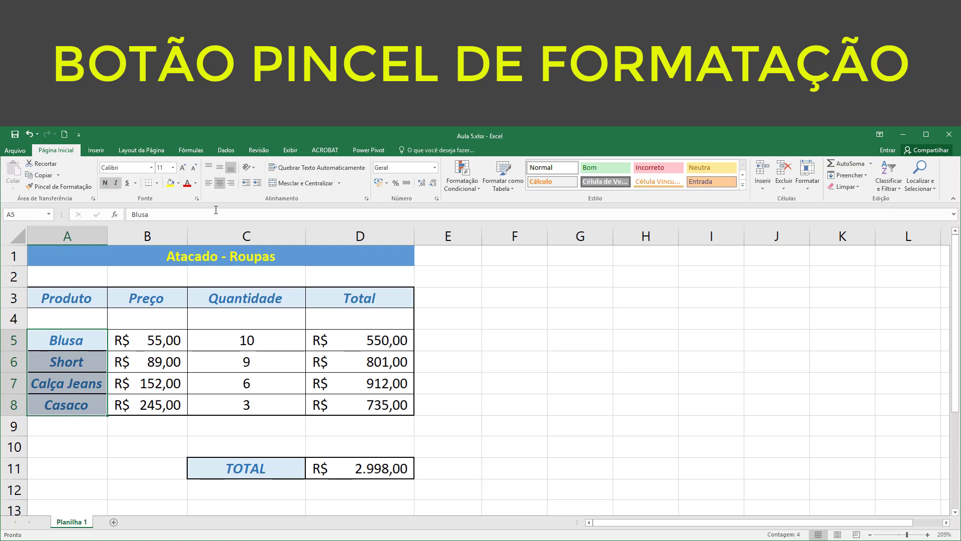
pyautogui.click(156, 183)
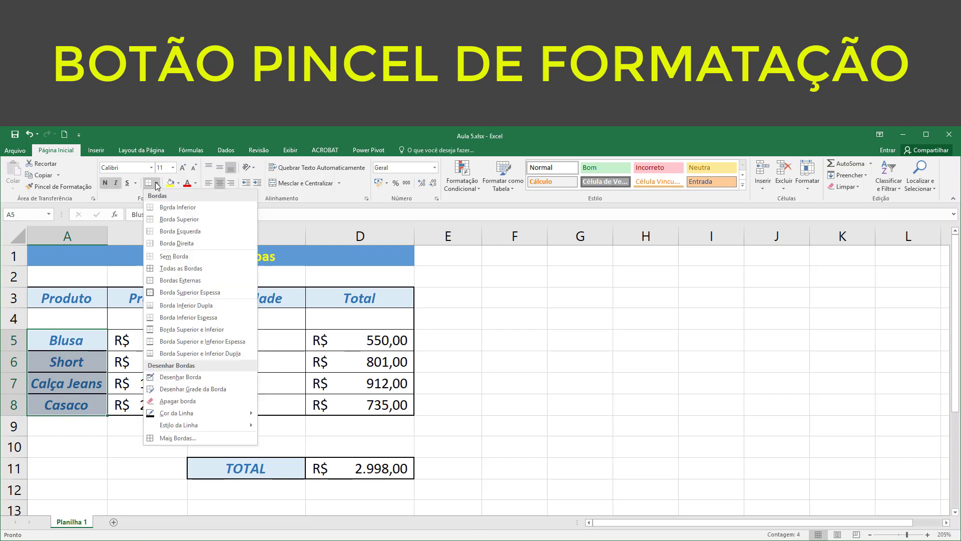
pyautogui.click(158, 271)
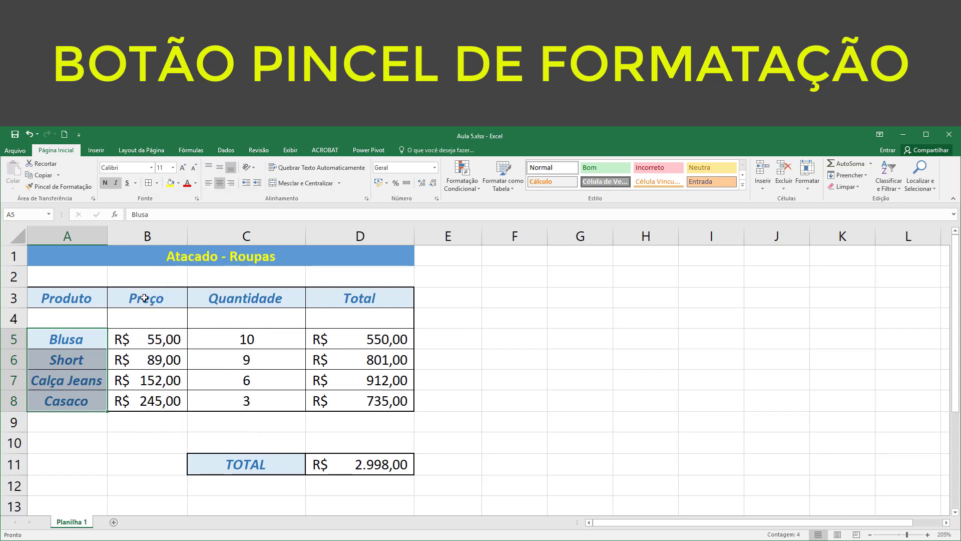
pyautogui.click(119, 463)
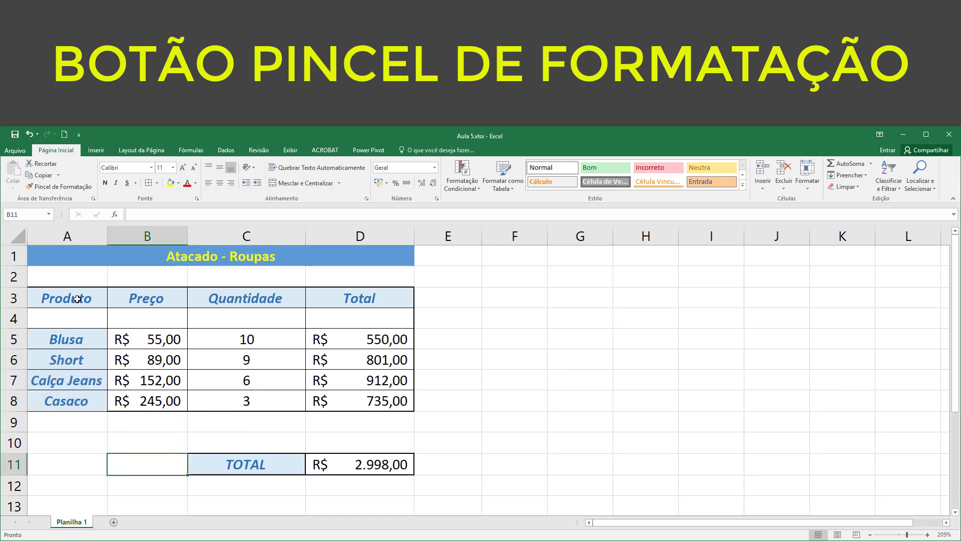
# Apply the Borda Superior Espessa border option to the table range A3:D8.
pyautogui.moveTo(75, 299); pyautogui.dragTo(356, 401)
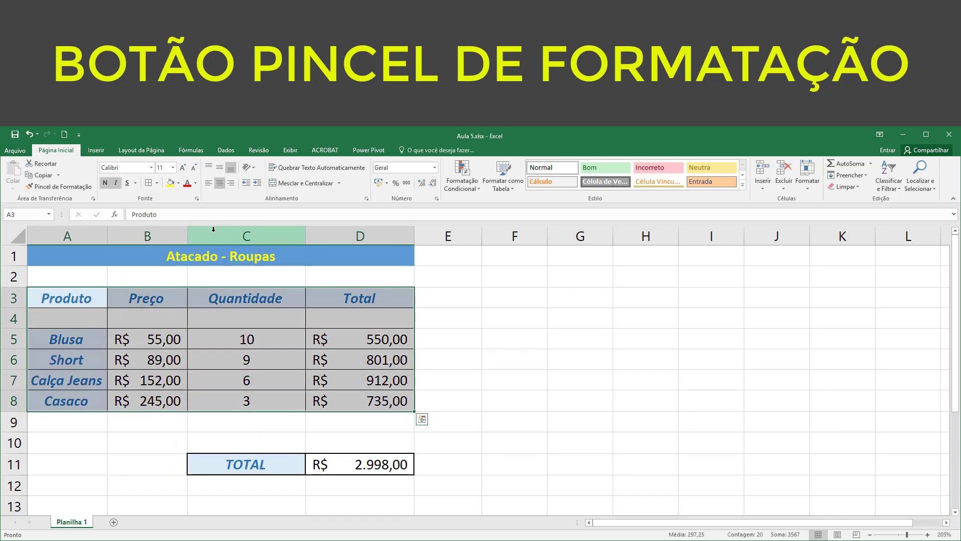
pyautogui.click(156, 183)
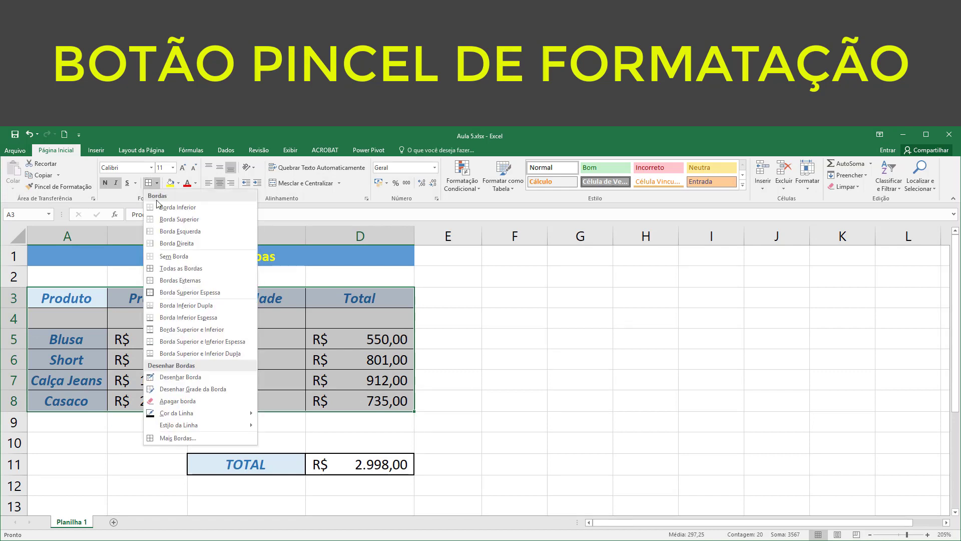
pyautogui.click(177, 295)
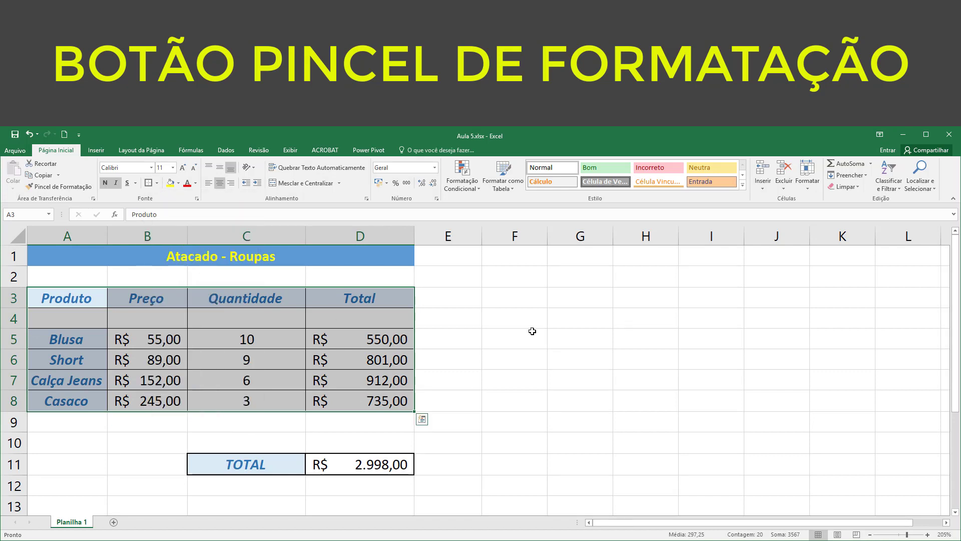
pyautogui.click(530, 332)
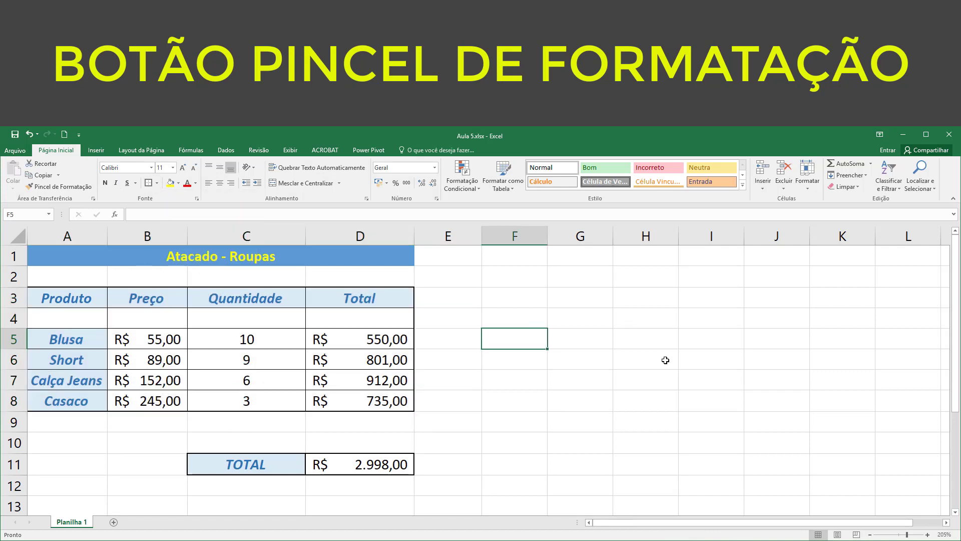
pyautogui.click(95, 456)
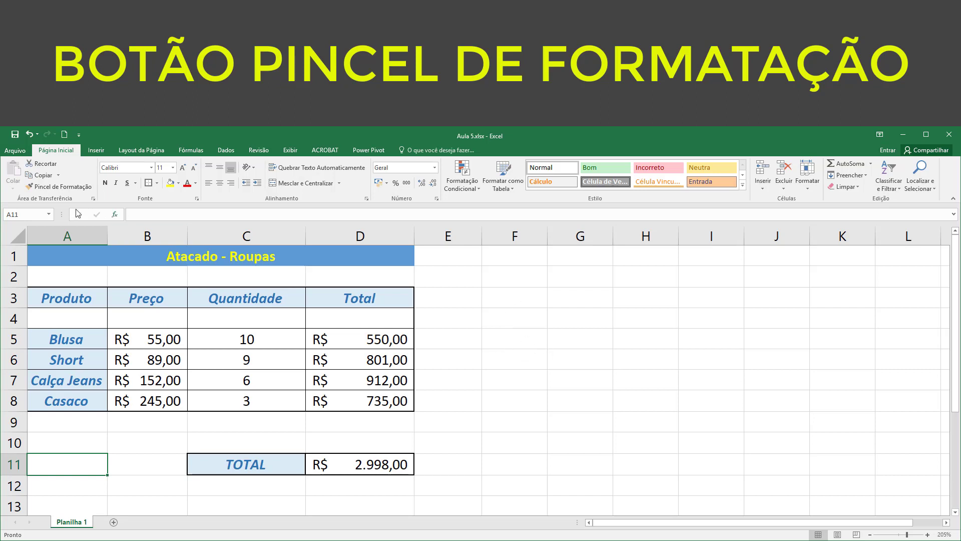
pyautogui.click(53, 186)
pyautogui.click(493, 359)
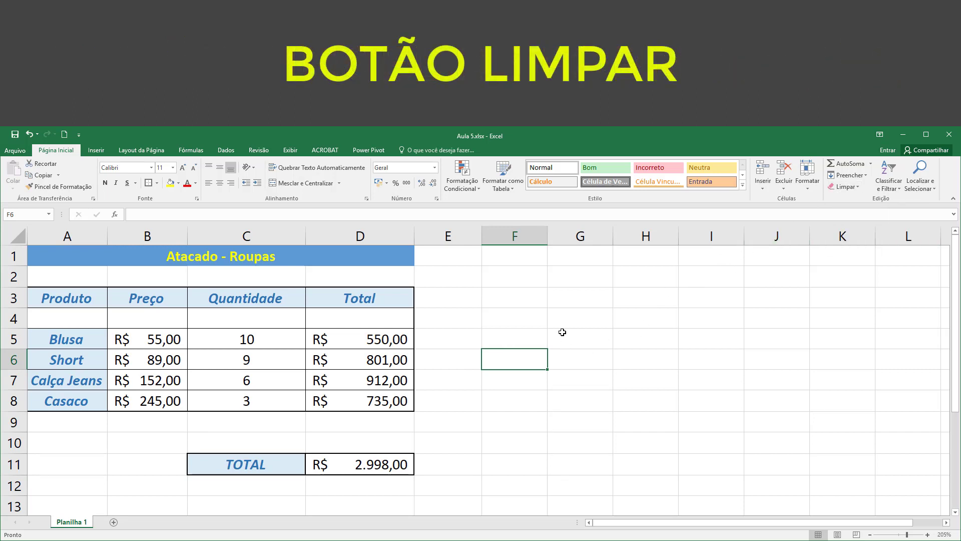
pyautogui.click(536, 297)
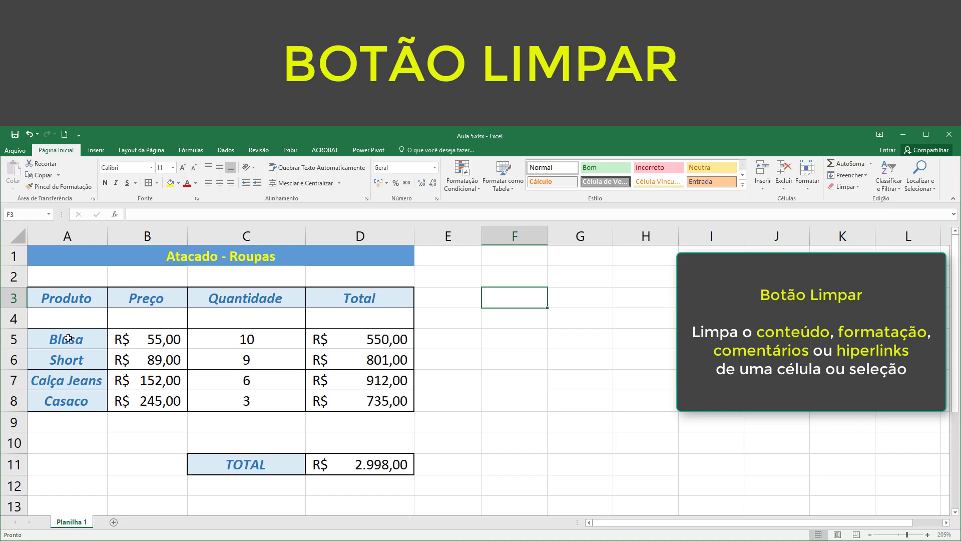
# Clear everything, contents and formatting, from the product name cells A5:A8 with Limpar Tudo.
pyautogui.moveTo(68, 338); pyautogui.dragTo(65, 393)
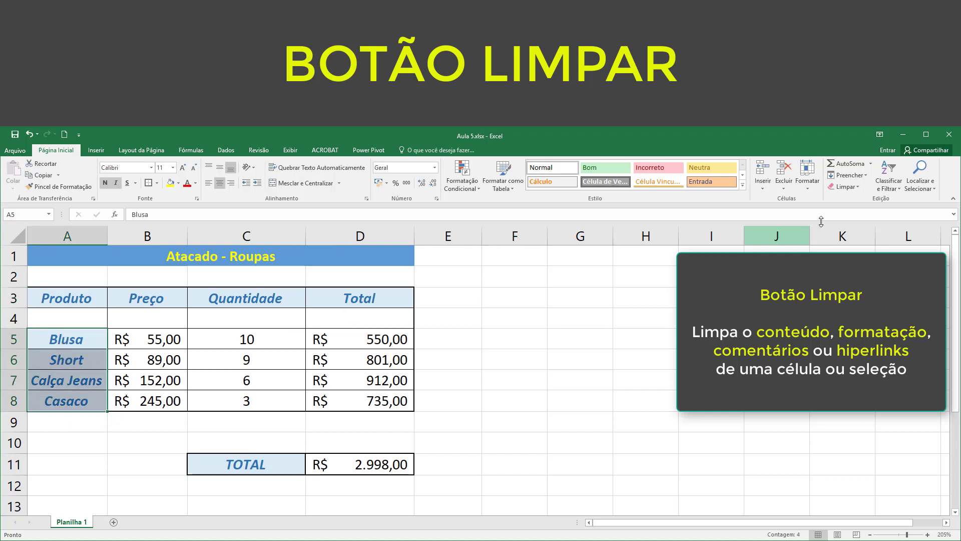
pyautogui.click(858, 188)
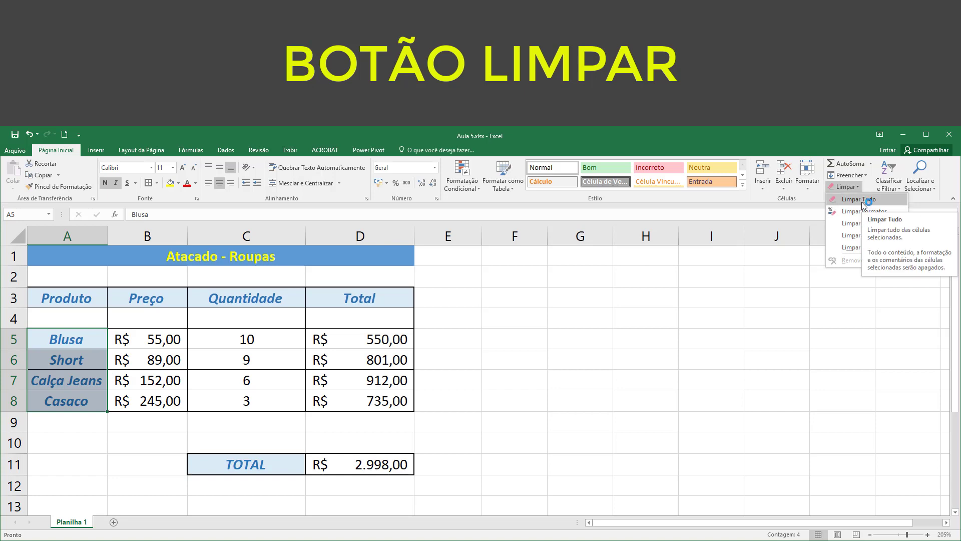
pyautogui.click(862, 201)
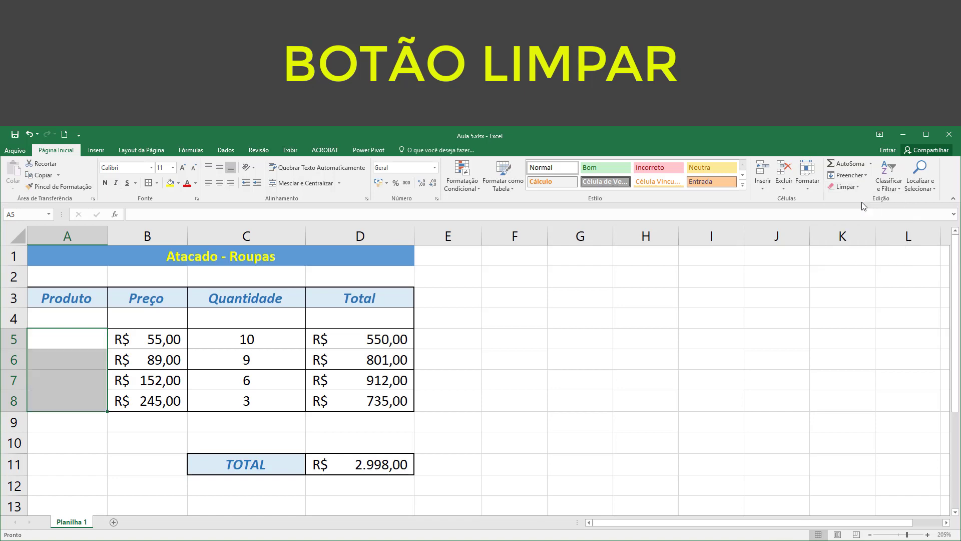
pyautogui.click(476, 405)
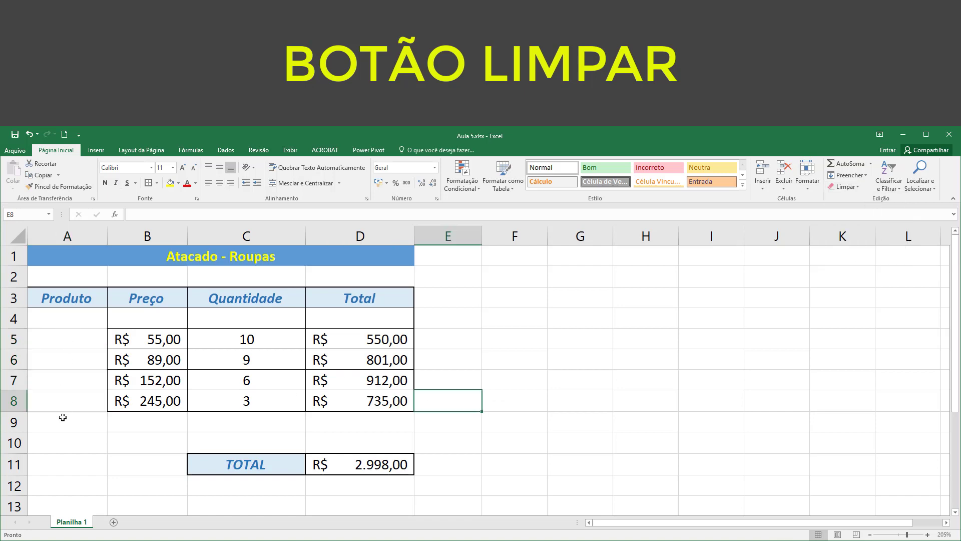
# Enter the test text ddddd in cell A5 and erase it again.
pyautogui.click(57, 339)
pyautogui.write('ddddd')
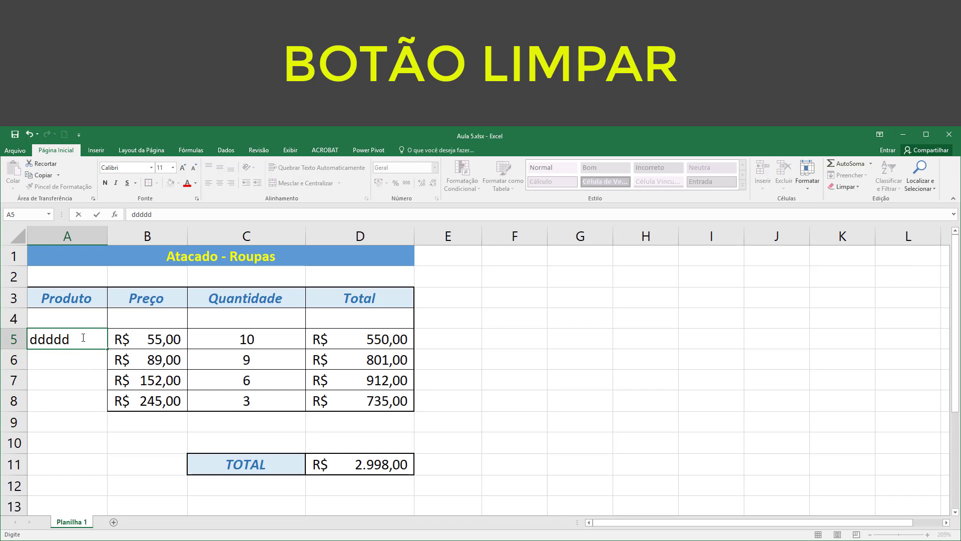
pyautogui.moveTo(79, 339); pyautogui.dragTo(29, 339)
pyautogui.press('BackSpace')
pyautogui.click(78, 376)
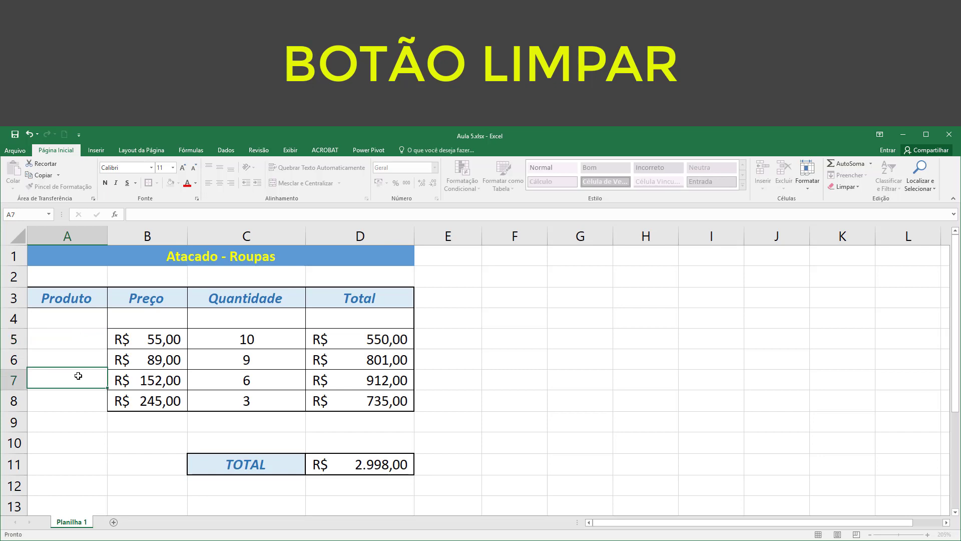
pyautogui.click(88, 423)
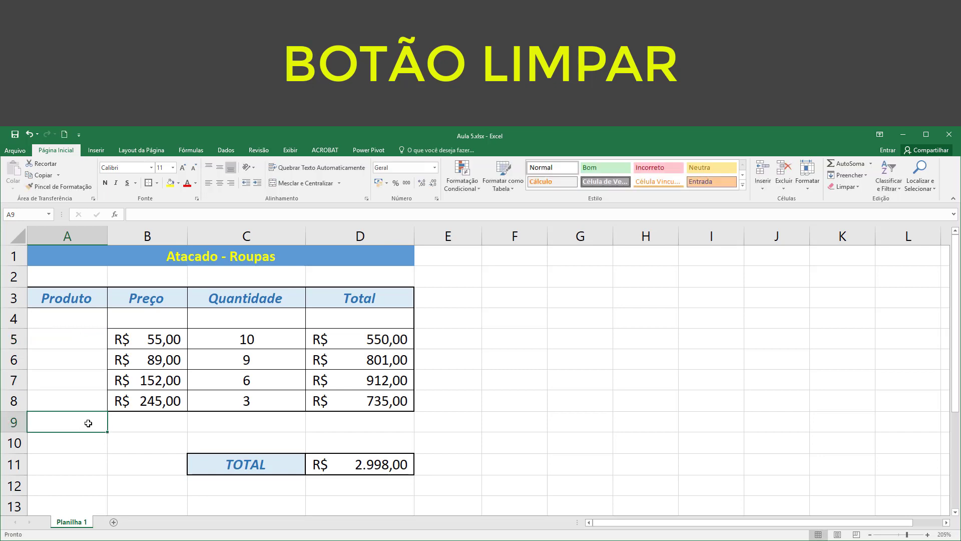
# Undo the changes back through the full clearing of cells A5:A8.
pyautogui.click(28, 133)
pyautogui.click(28, 134)
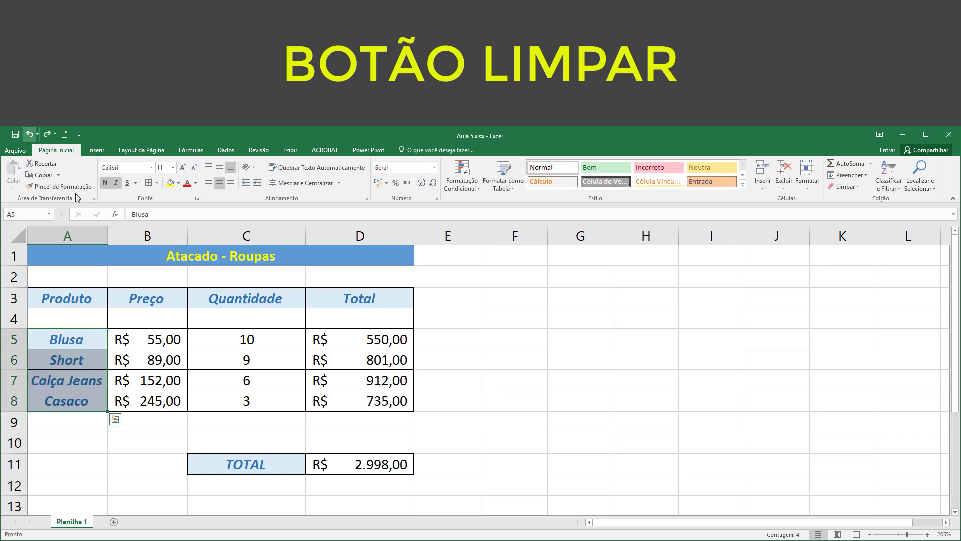
# Clear only the formatting of the product name cells A5:A8 with Limpar Formatos, keeping their text.
pyautogui.click(850, 190)
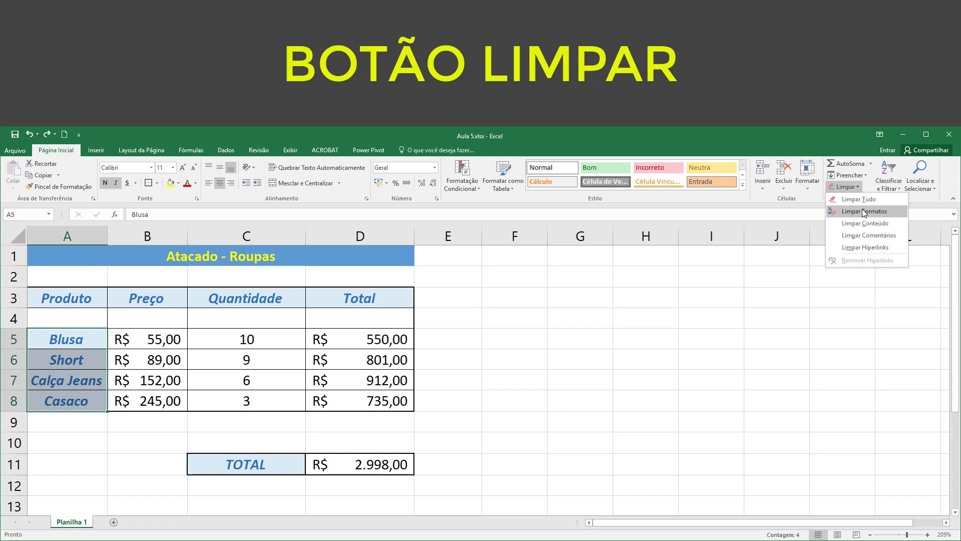
pyautogui.click(865, 213)
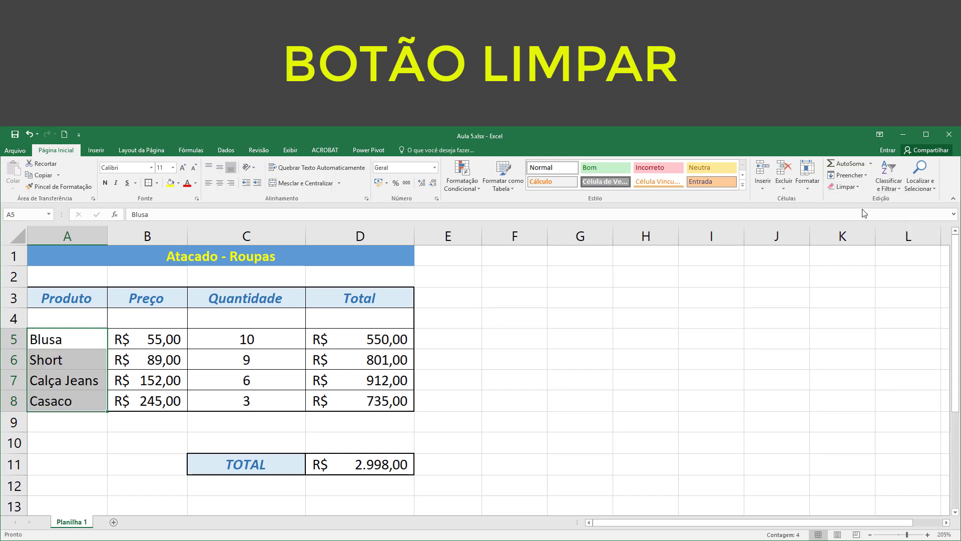
pyautogui.click(79, 437)
pyautogui.click(76, 341)
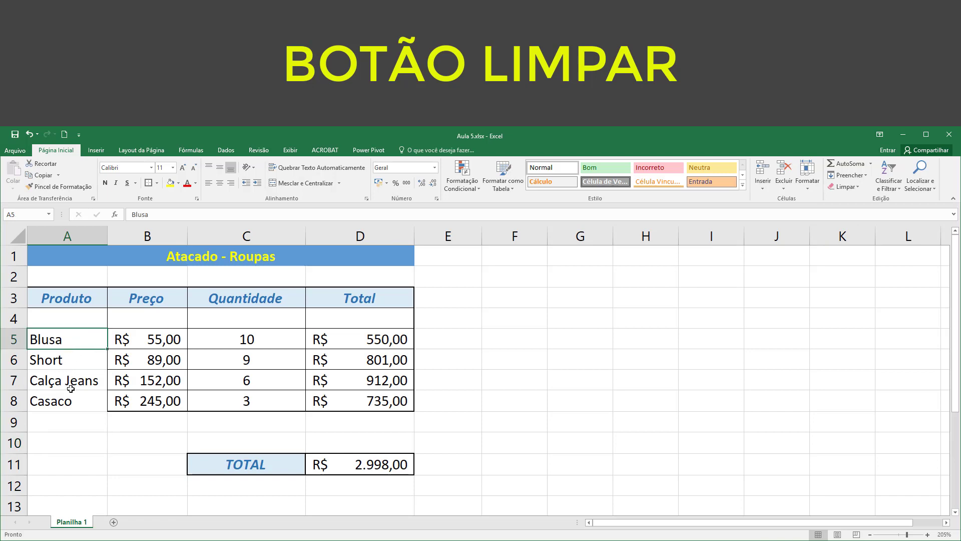
# Undo the format clearing of the product name cells A5:A8.
pyautogui.click(71, 394)
pyautogui.click(68, 344)
pyautogui.click(30, 135)
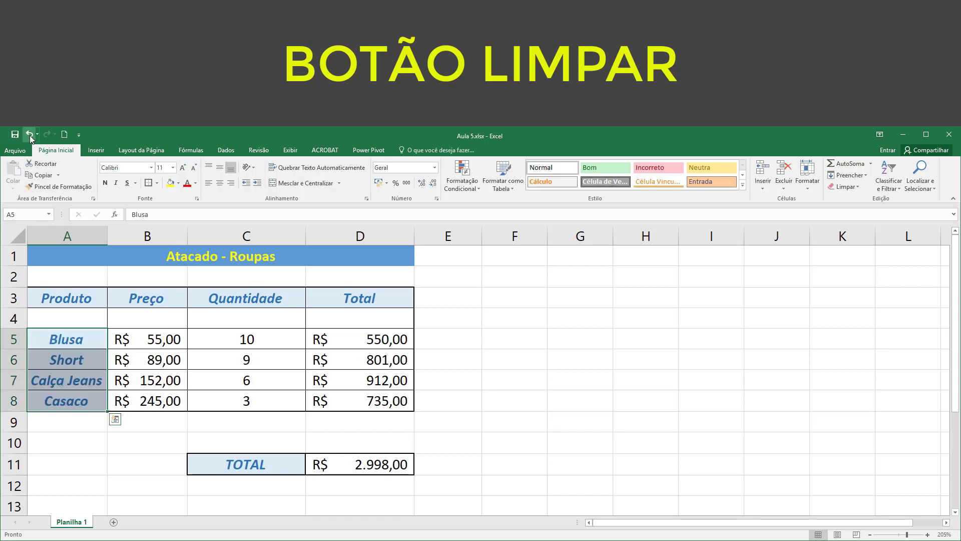
# Clear only the contents of the product name cells A5:A8 with Limpar Conteúdo, keeping their formatting.
pyautogui.click(894, 188)
pyautogui.click(846, 186)
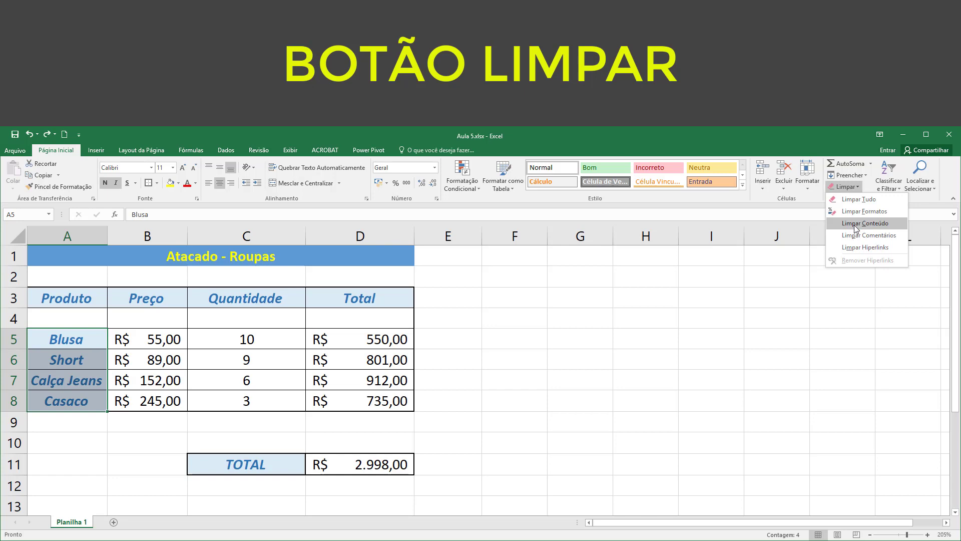
pyautogui.click(857, 223)
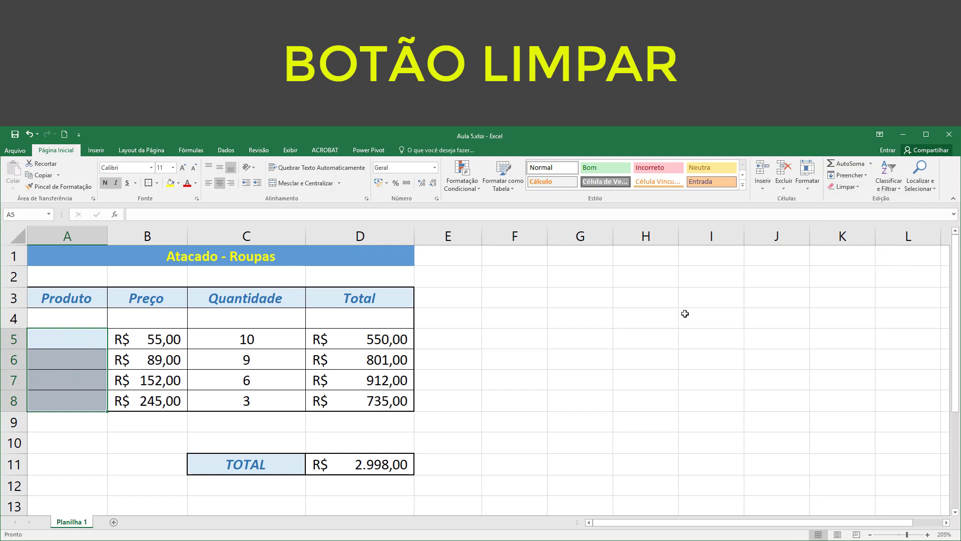
pyautogui.click(585, 376)
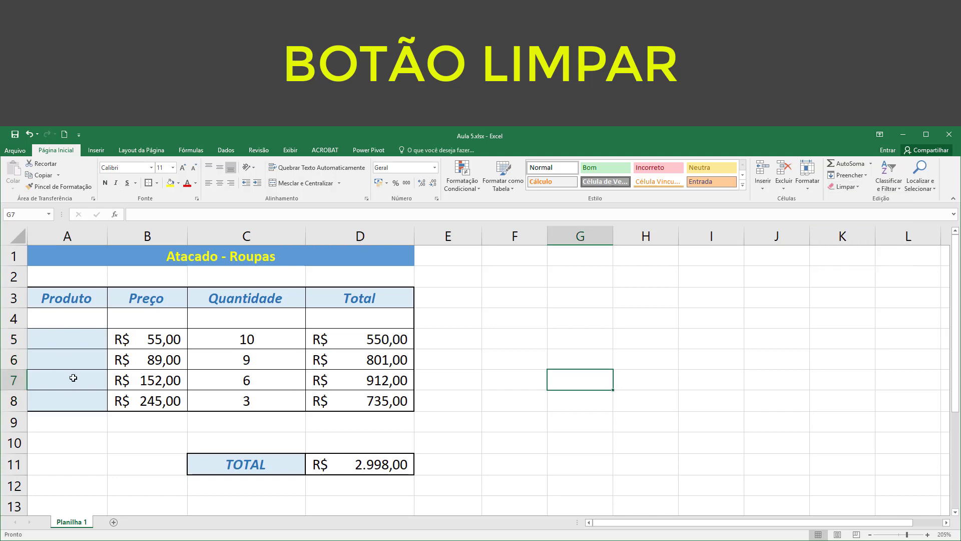
# Enter the test text dddd in the emptied cell A6 and discard it again.
pyautogui.click(75, 362)
pyautogui.write('dddd')
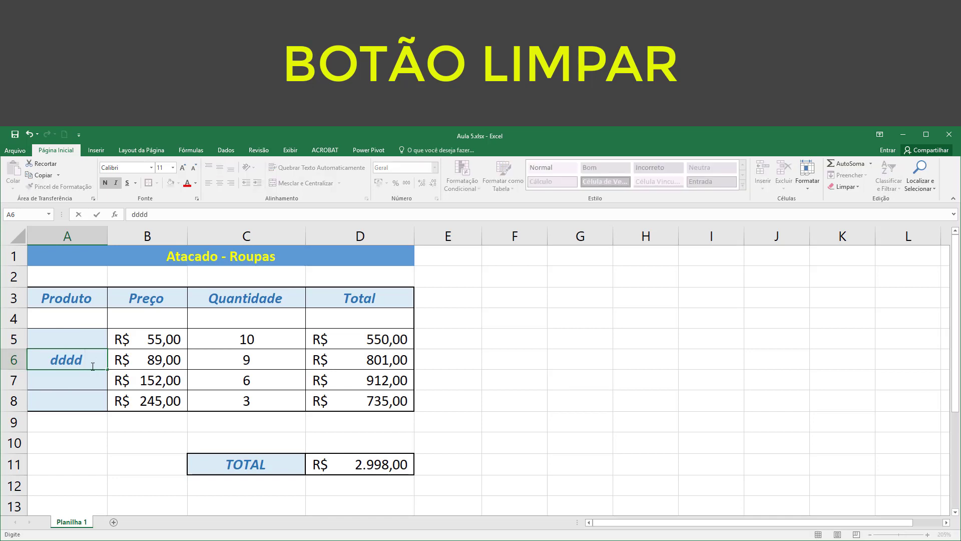
pyautogui.click(30, 134)
# Undo the content clearing of cells A5:A8 to restore the product names.
pyautogui.click(75, 454)
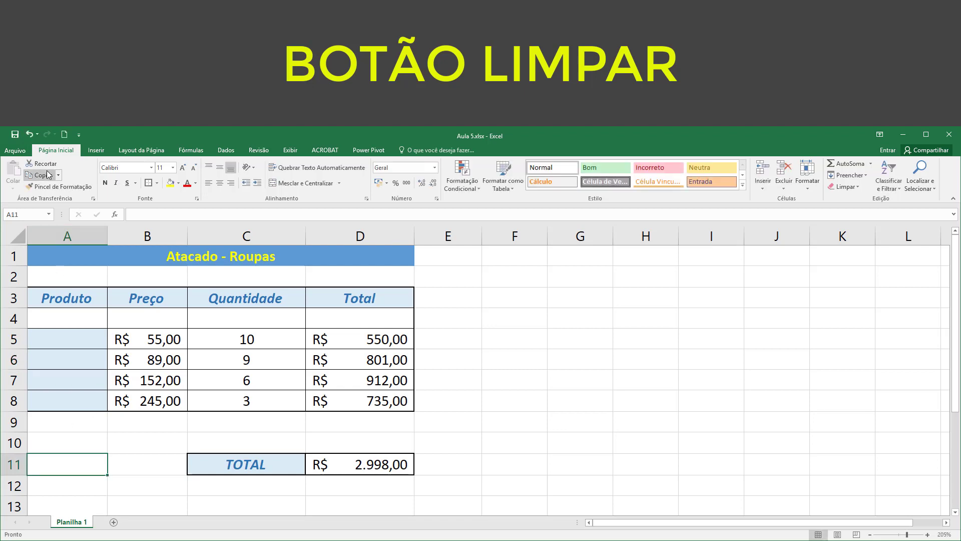
pyautogui.click(30, 134)
pyautogui.click(30, 134)
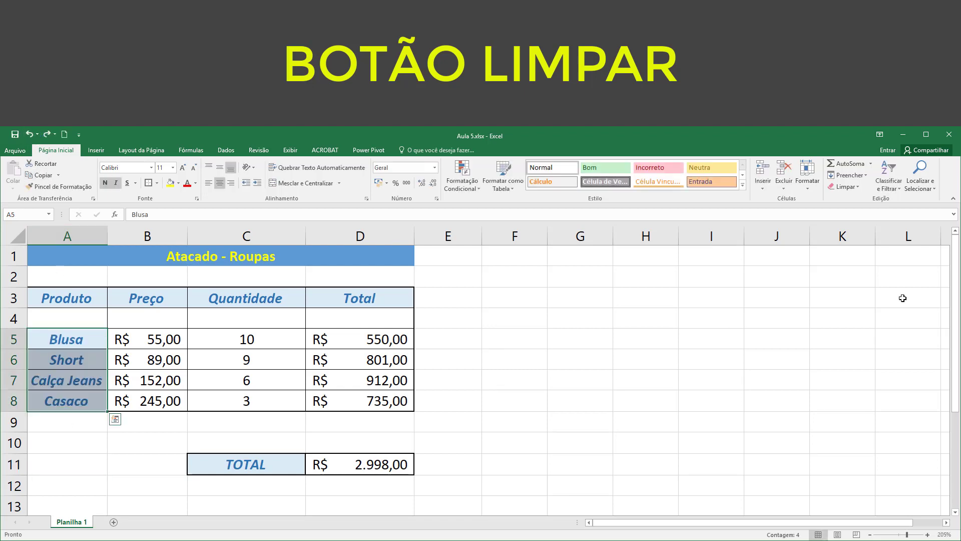
# Review the remaining Clear options, Limpar Comentários and Limpar Hiperlinks, without applying any, and deselect the product cells.
pyautogui.click(852, 187)
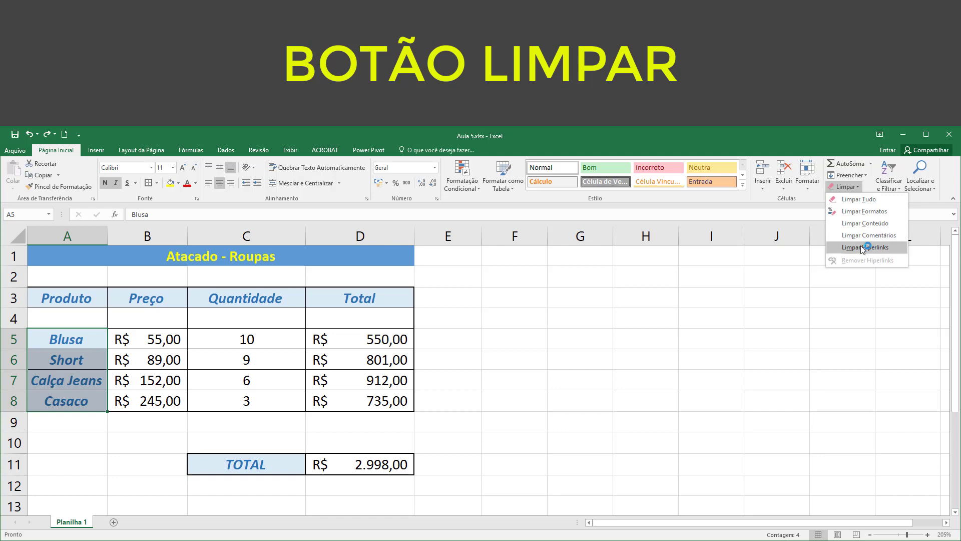
pyautogui.click(843, 186)
pyautogui.click(570, 397)
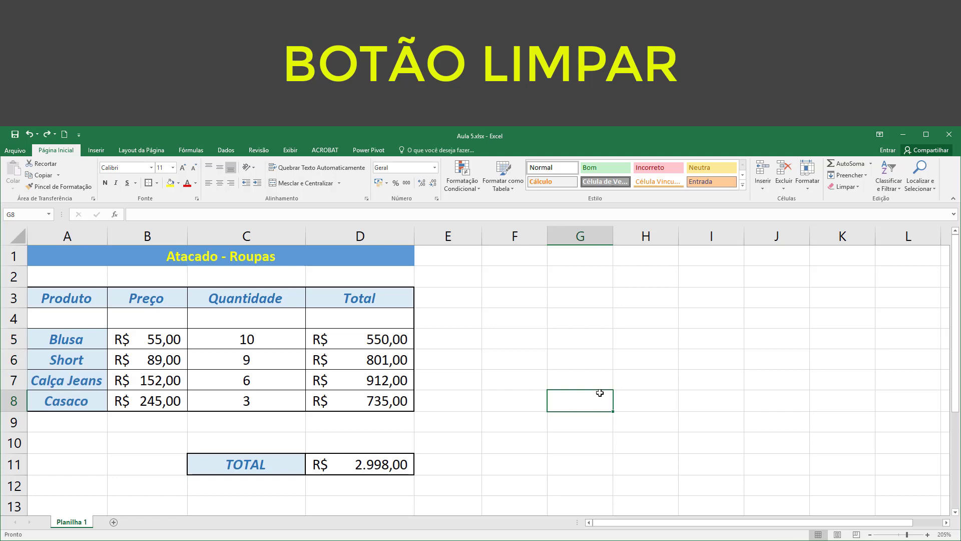